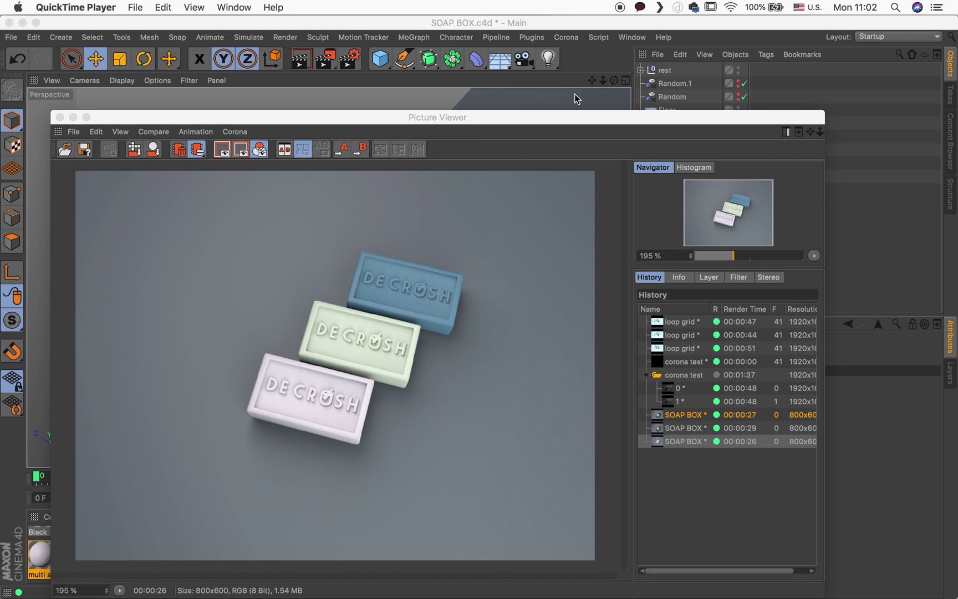
click(74, 116)
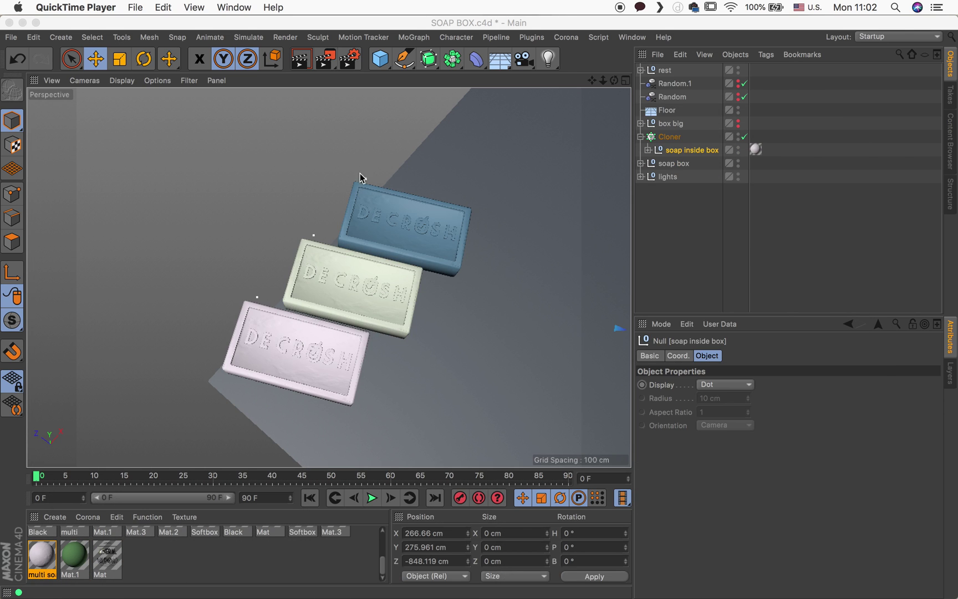
click(669, 137)
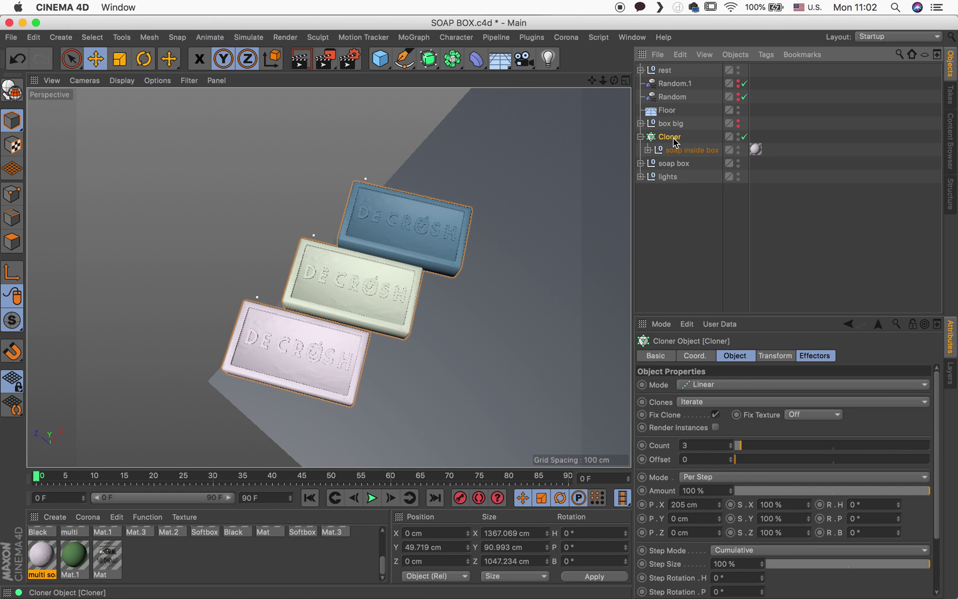
click(414, 38)
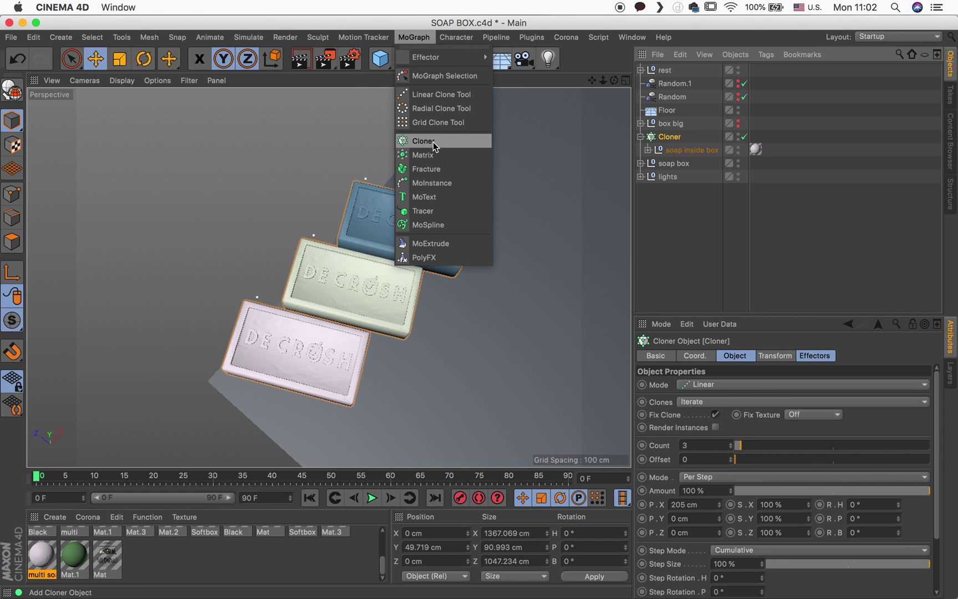
click(706, 240)
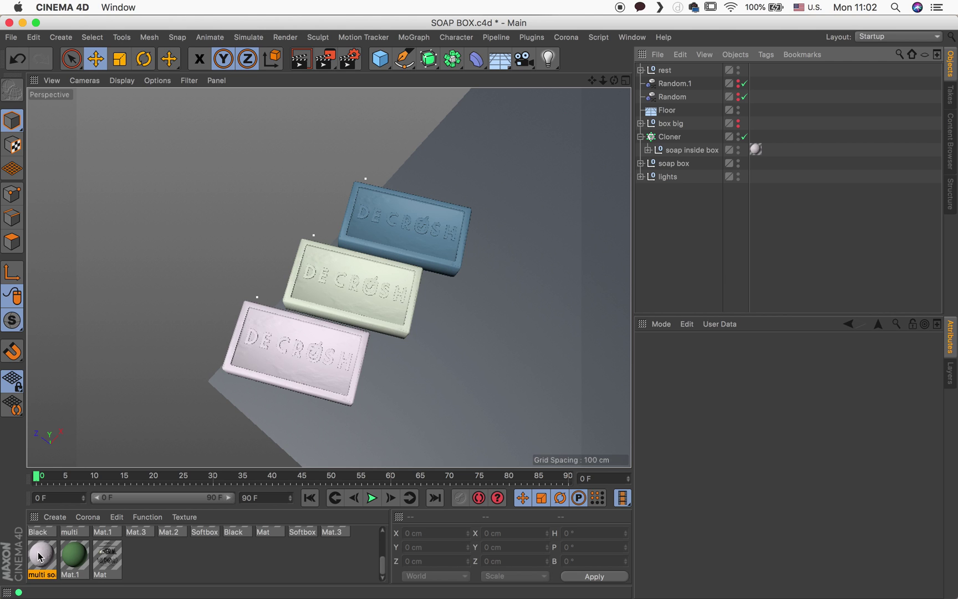
- Create a new plain material and apply it to the soap clones' material tag
click(55, 517)
click(84, 395)
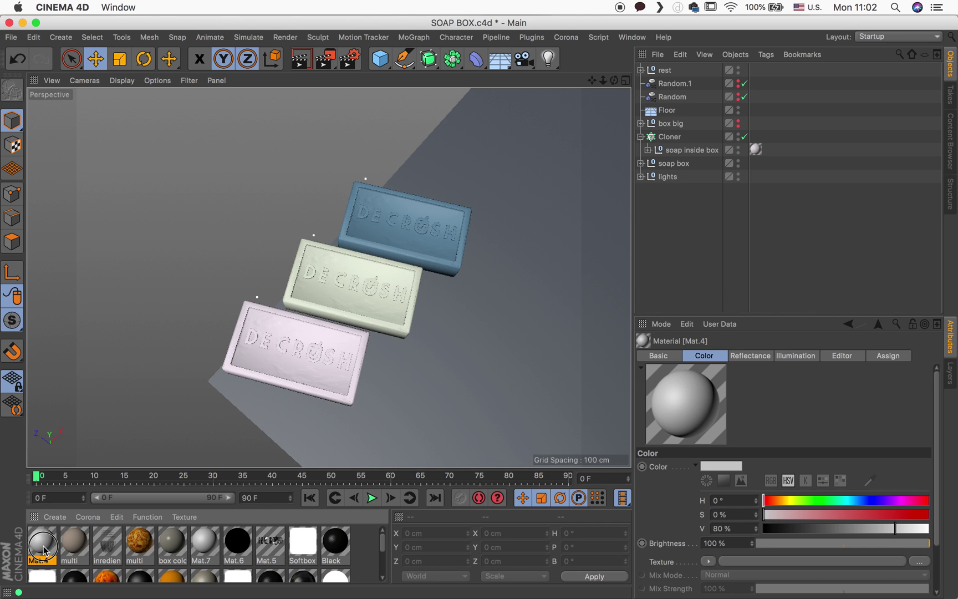
drag(44, 550, 755, 149)
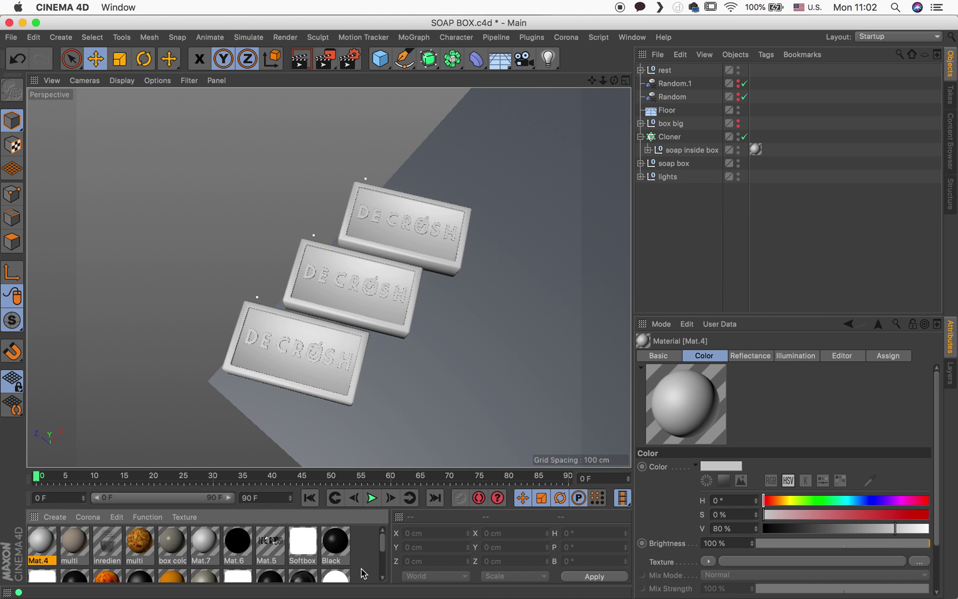
- Drag the multi soap material back onto the soap clones' material tag
scroll(363, 572, down, 3)
click(73, 557)
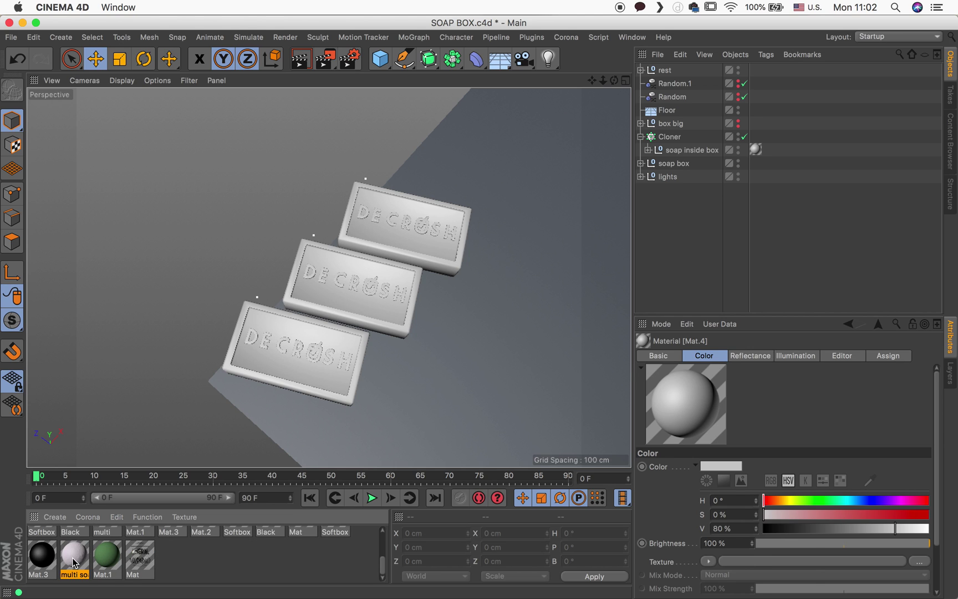
drag(74, 557, 757, 150)
- In the multi soap material's Color channel, bring up the Texture menu's MoGraph shader choices
double_click(78, 554)
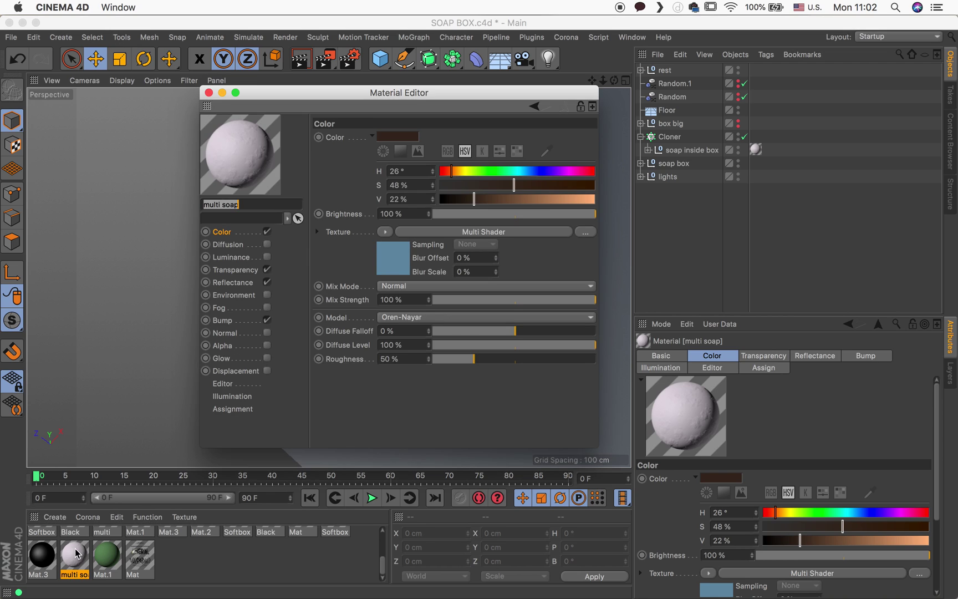
click(242, 237)
click(386, 237)
mouse_move(443, 556)
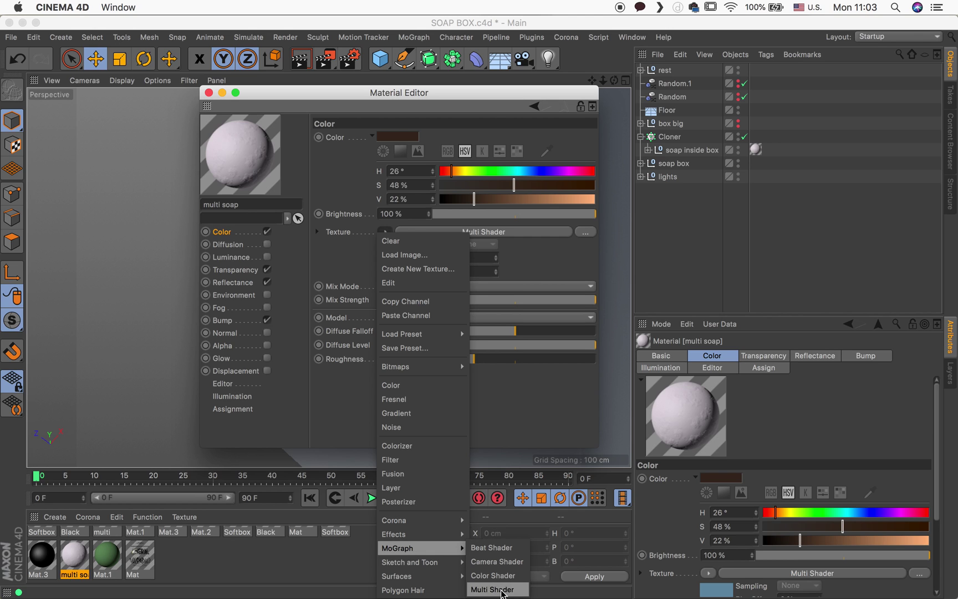
- Open the Multi Shader settings and review its six Index Ratio textures beside the soaps
click(551, 260)
click(383, 262)
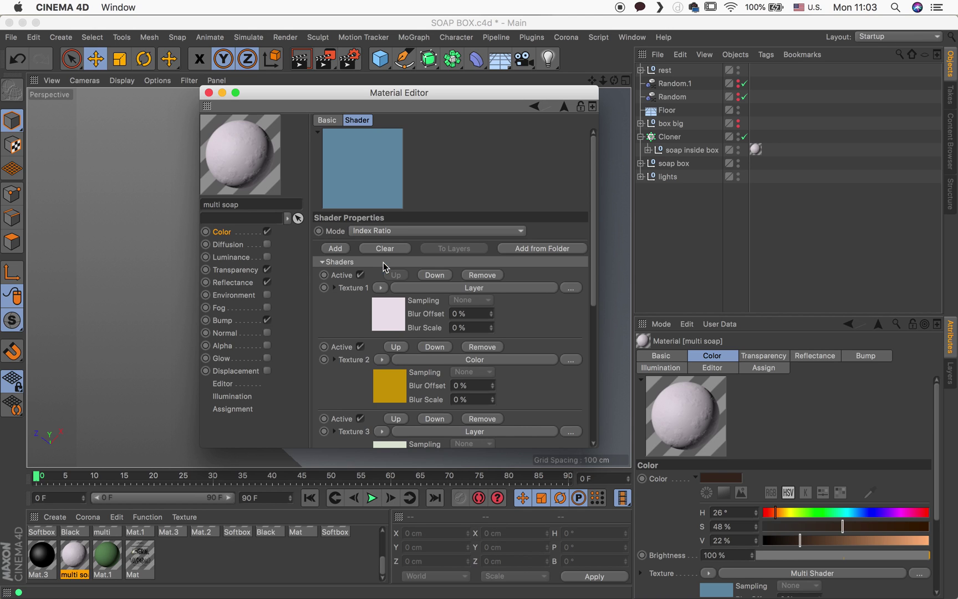
scroll(324, 320, down, 5)
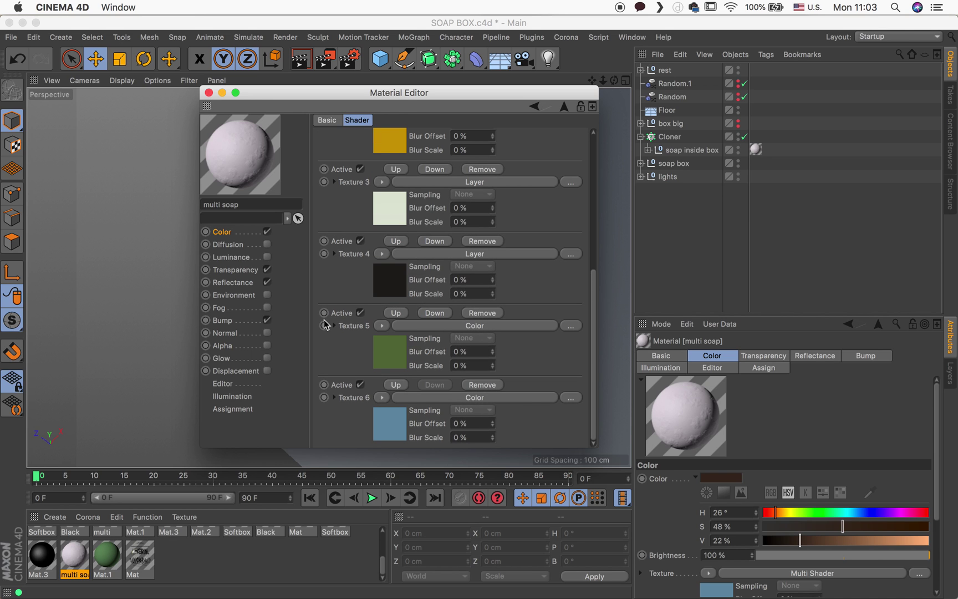
drag(399, 92, 711, 87)
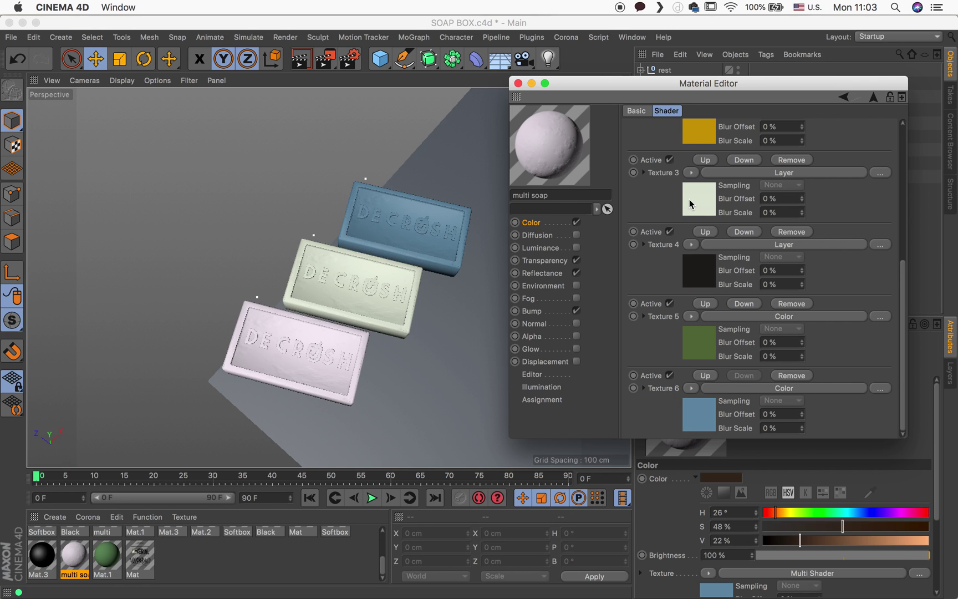
scroll(690, 204, up, 5)
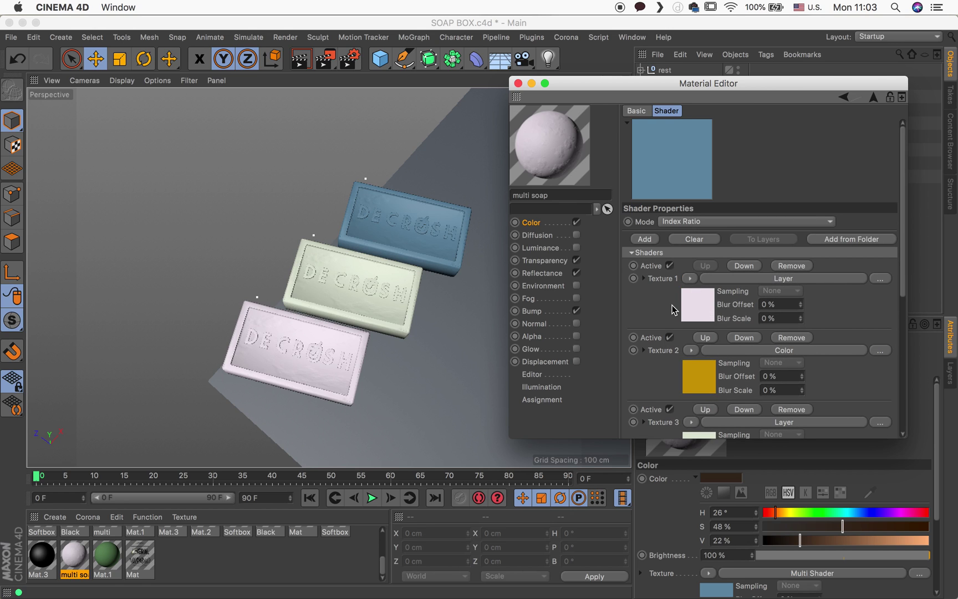
scroll(643, 321, down, 5)
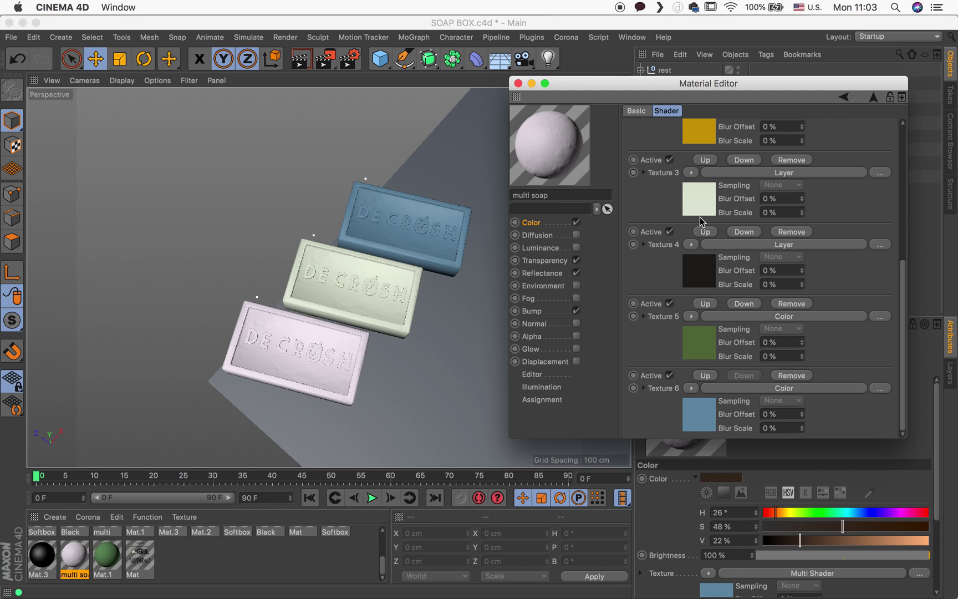
- Close the material editor, raise the Cloner count to 6, and frame all six soaps
click(518, 83)
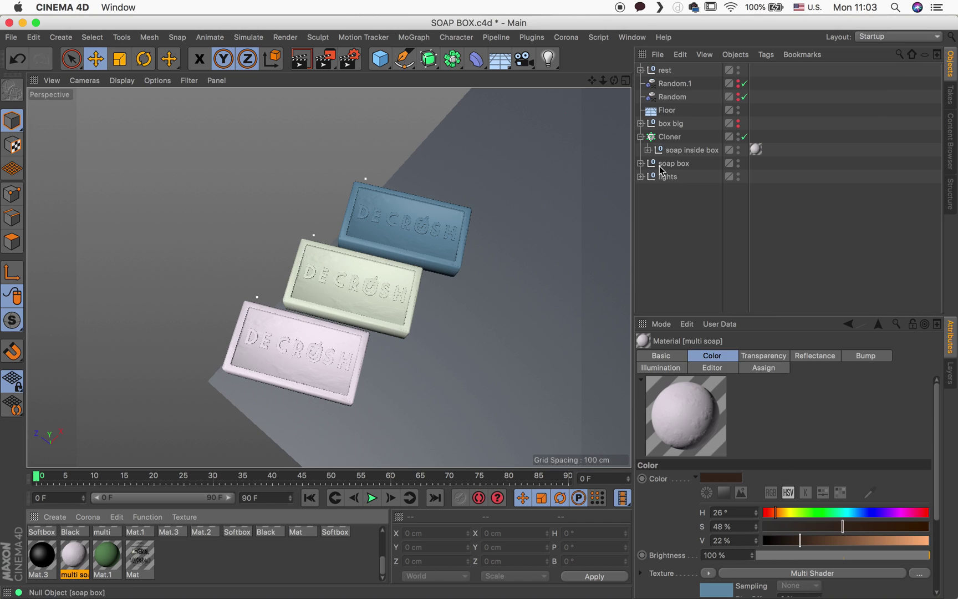
click(669, 137)
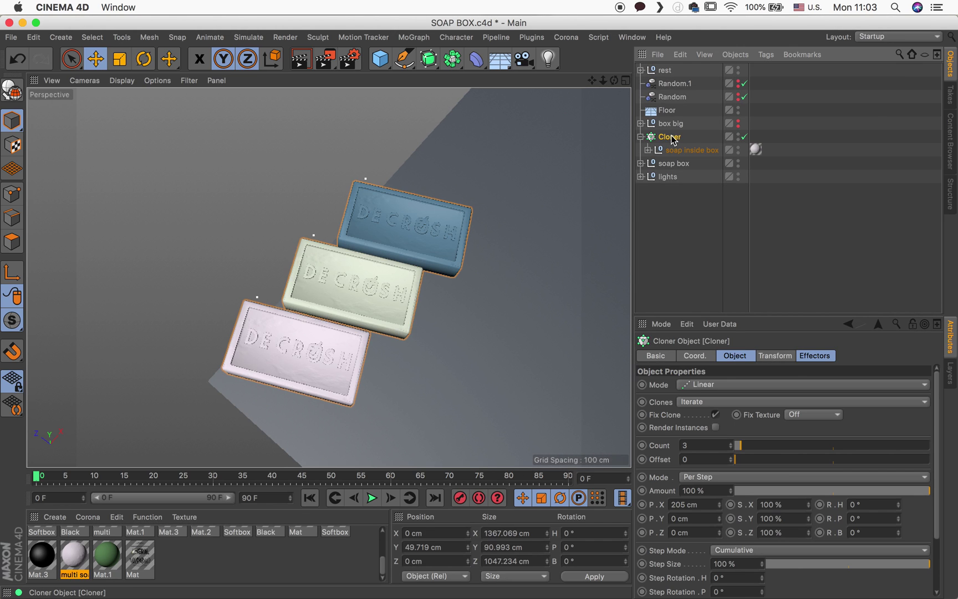
click(731, 443)
click(730, 443)
click(730, 443)
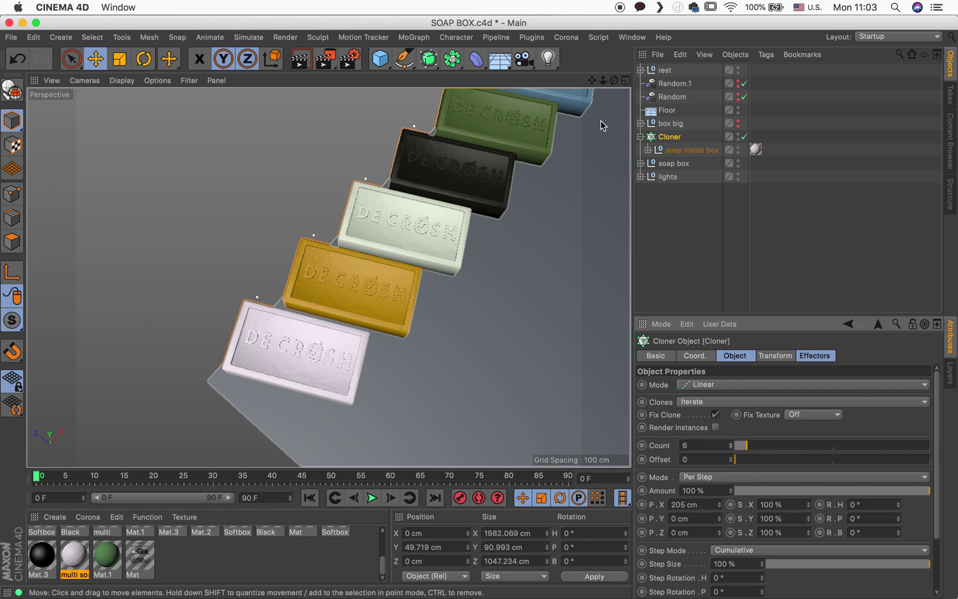
drag(592, 87, 489, 142)
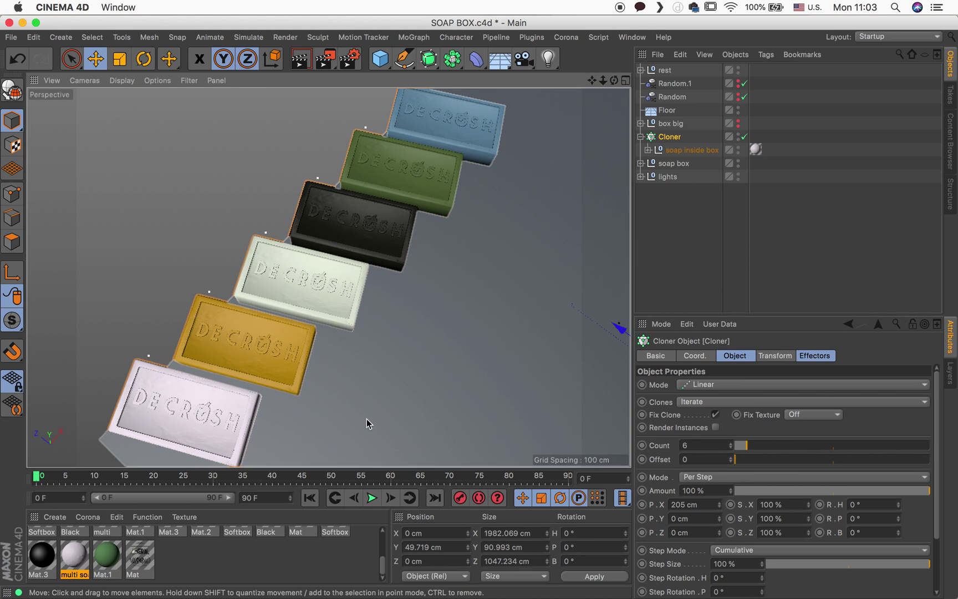
- Open the multi soap Multi Shader and move the yellow colour above the pink one
double_click(74, 555)
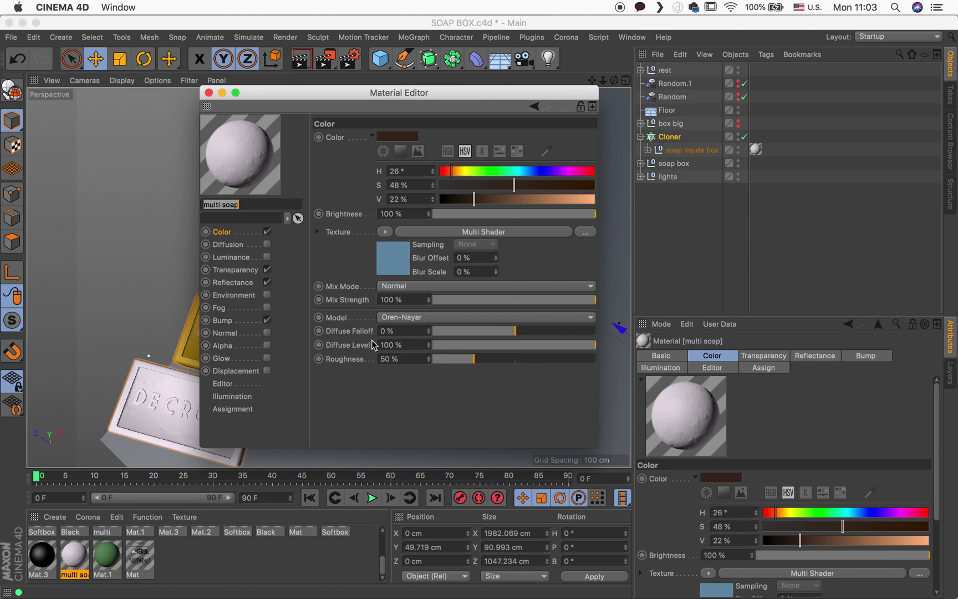
click(400, 269)
drag(420, 105, 763, 96)
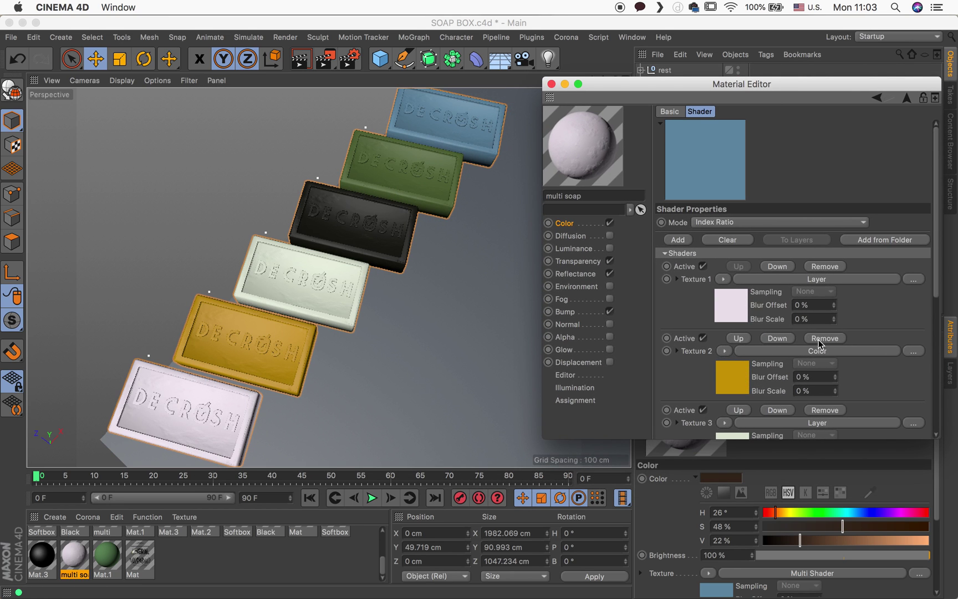
click(738, 339)
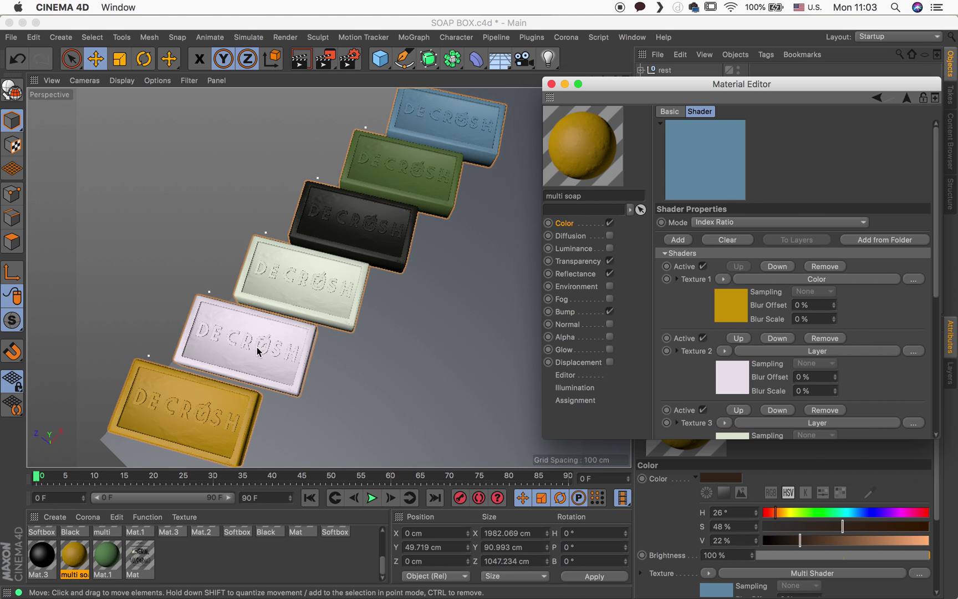
- Swap the blue and green textures, deactivate both, and remove them from the Multi Shader
scroll(704, 363, down, 5)
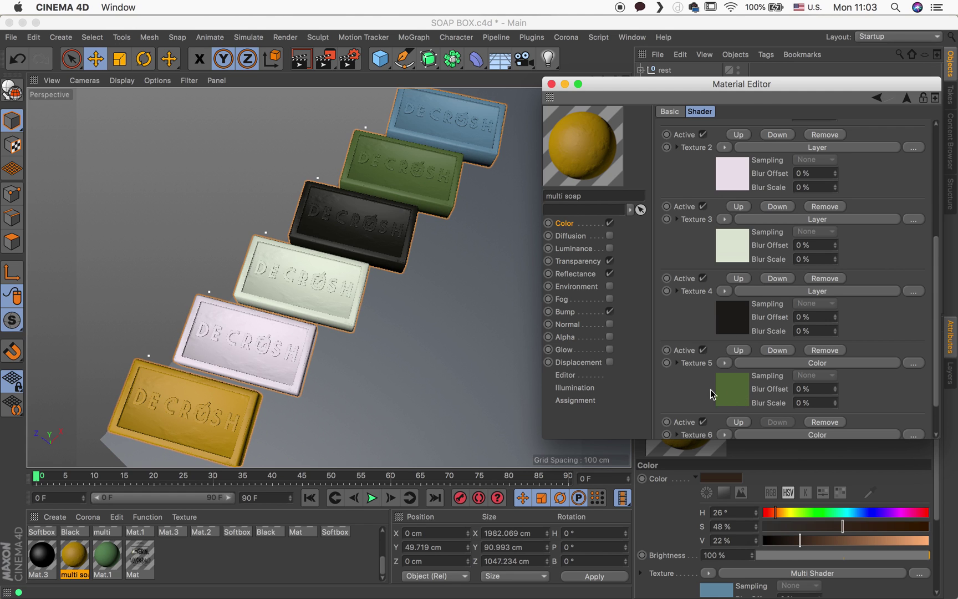
scroll(687, 399, down, 2)
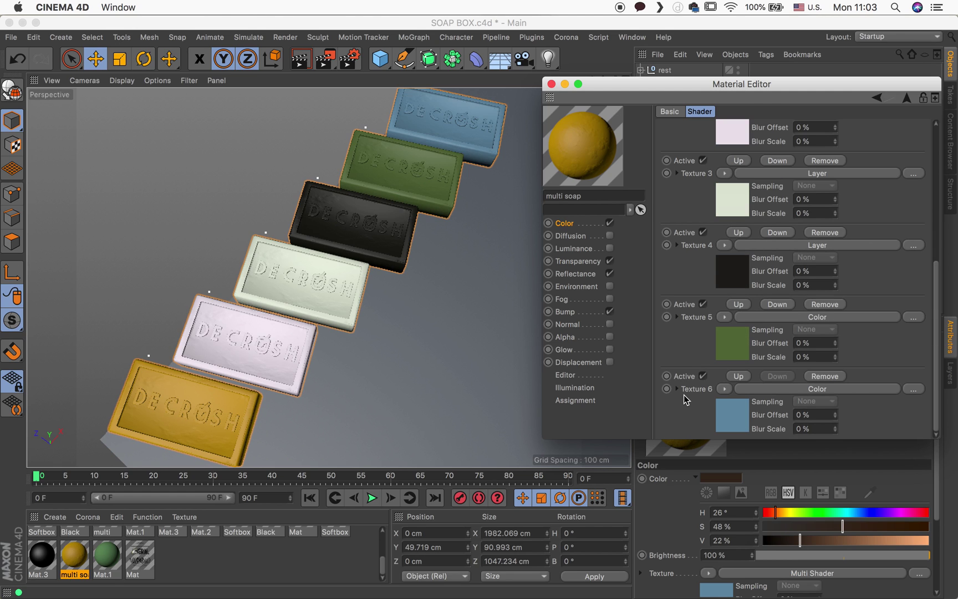
click(743, 377)
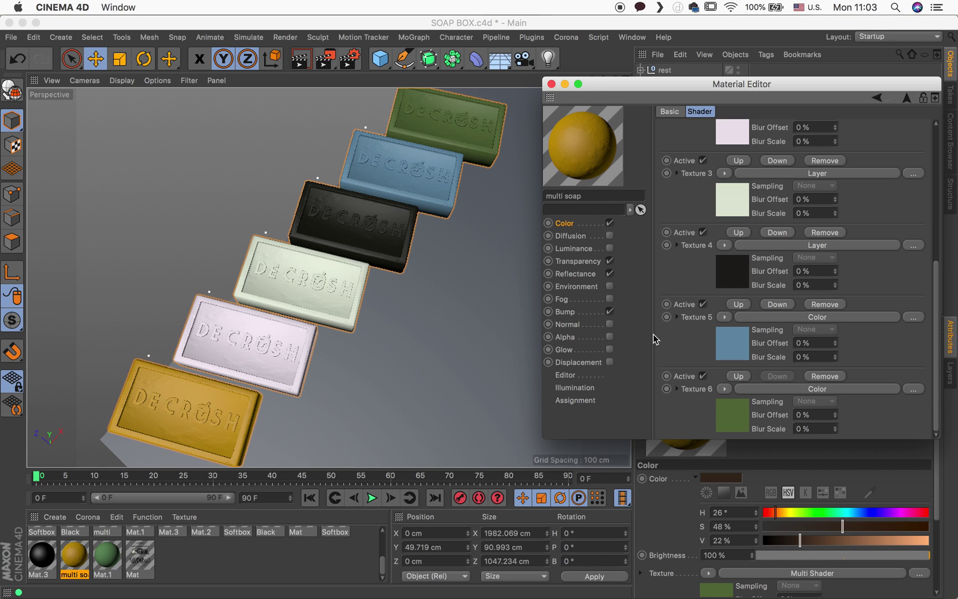
click(703, 375)
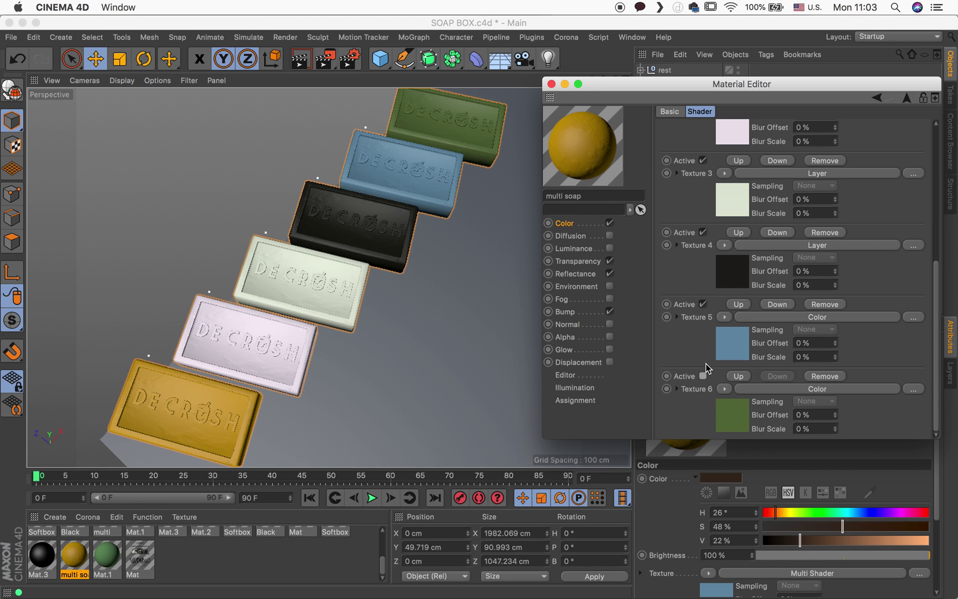
click(703, 305)
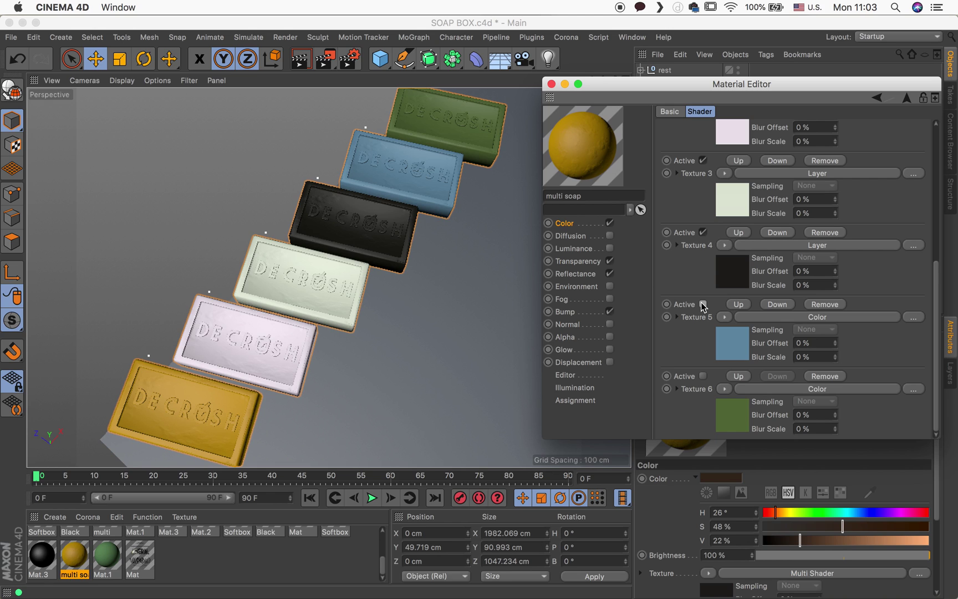
click(824, 305)
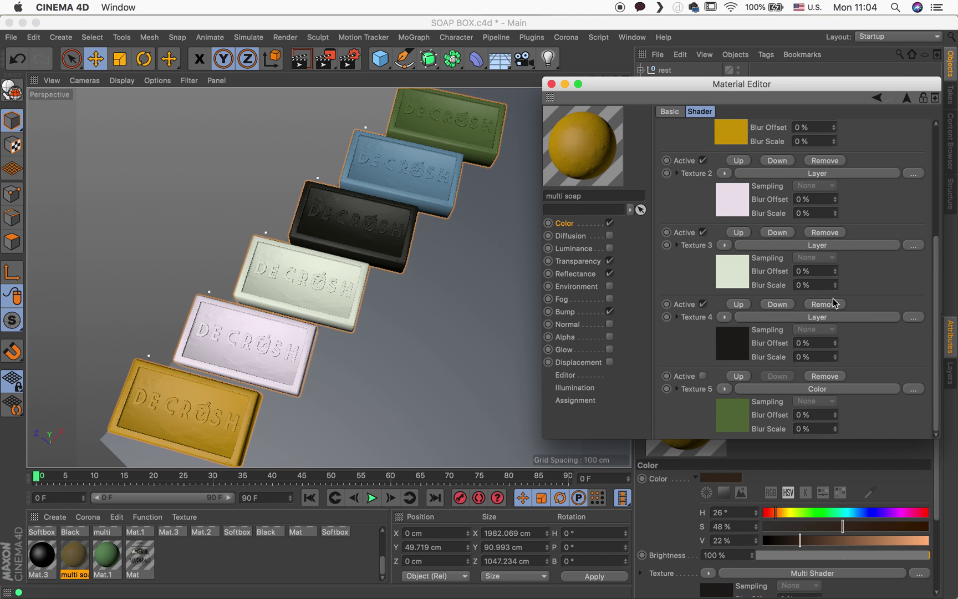
click(824, 376)
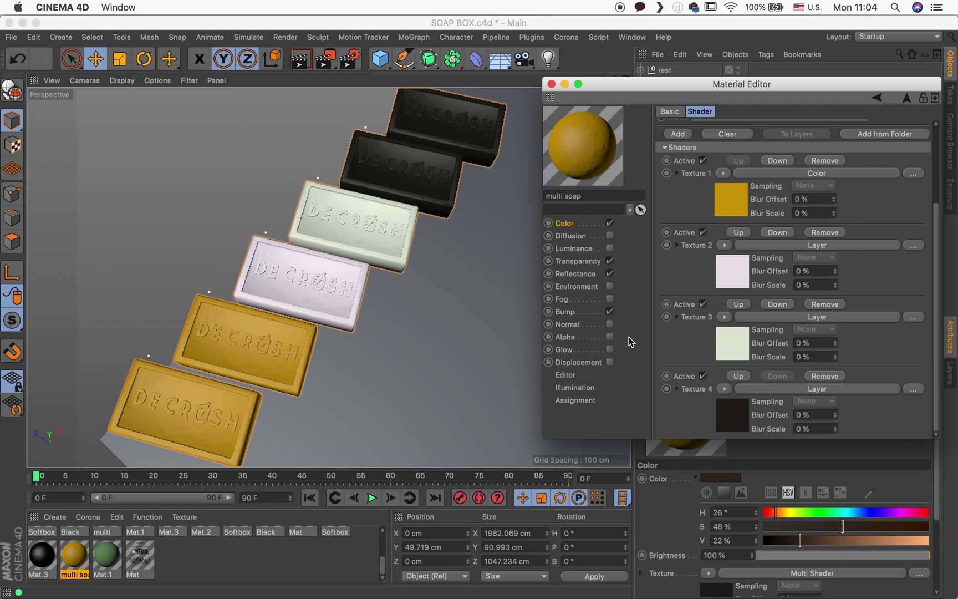
- Close the multi soap Material Editor
click(551, 84)
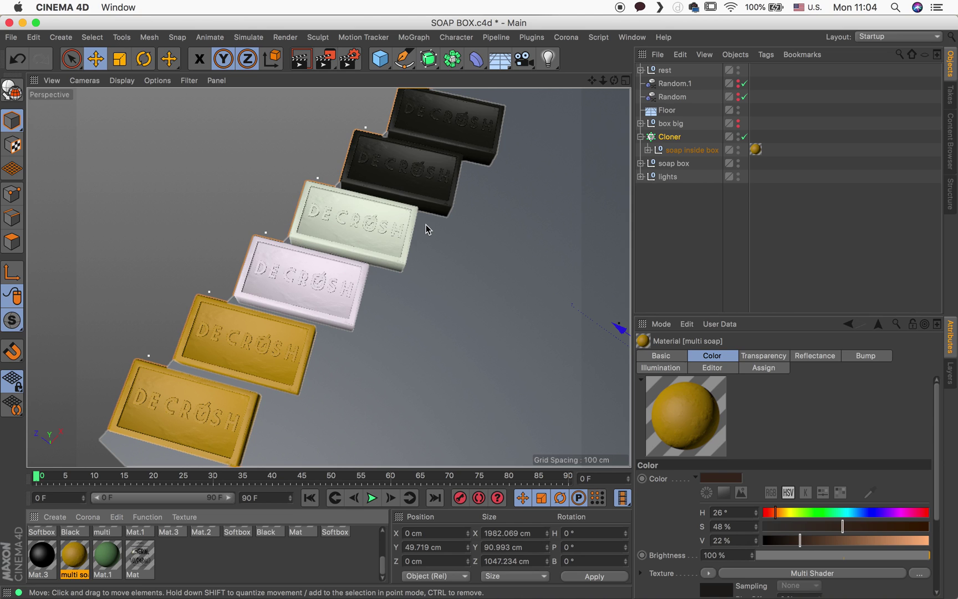
click(415, 37)
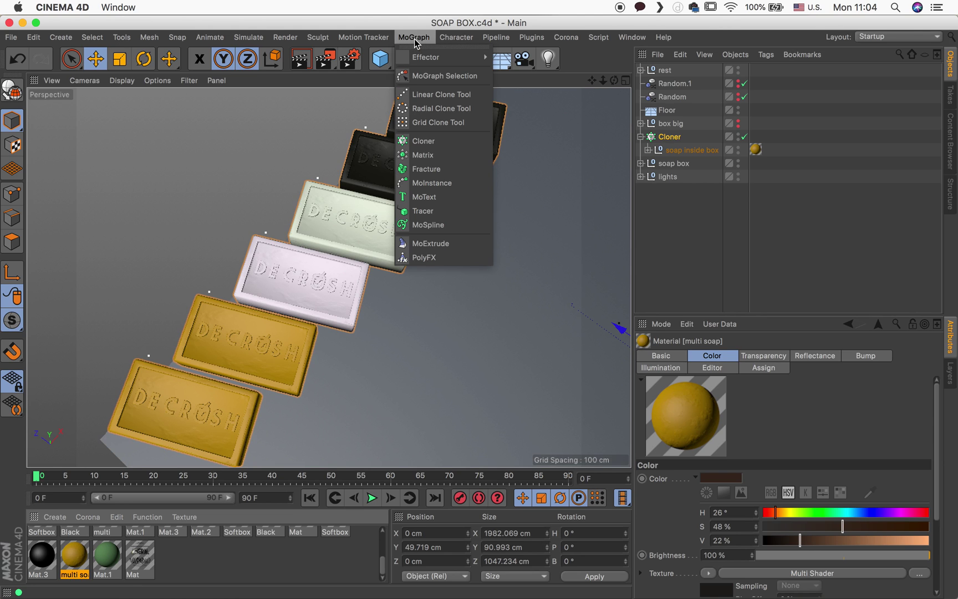
mouse_move(444, 57)
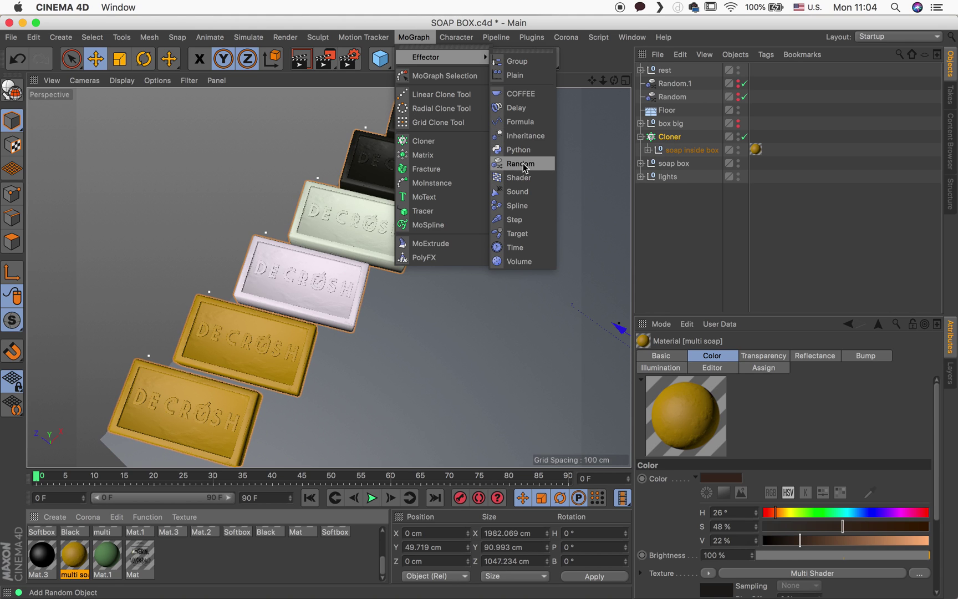
click(693, 206)
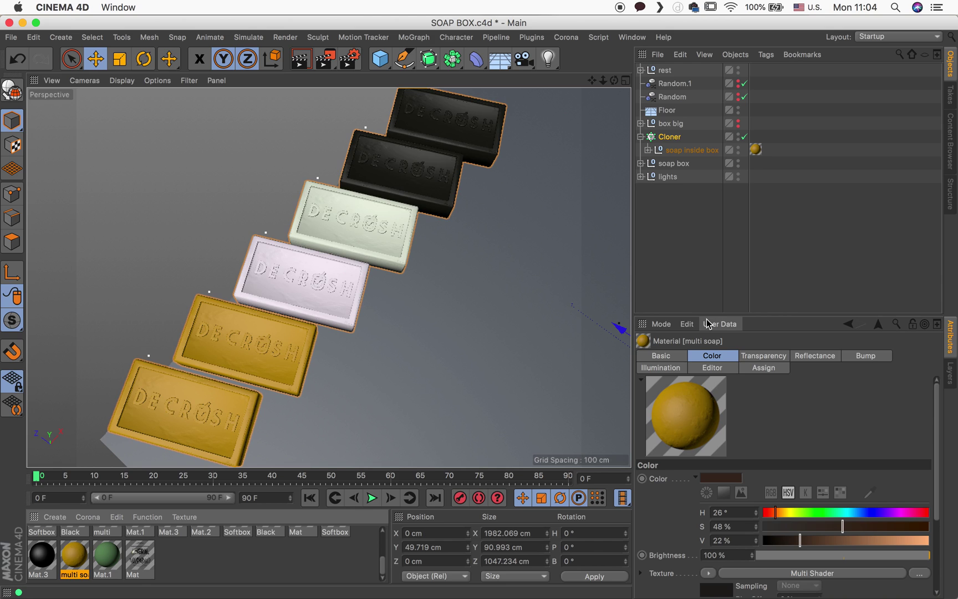